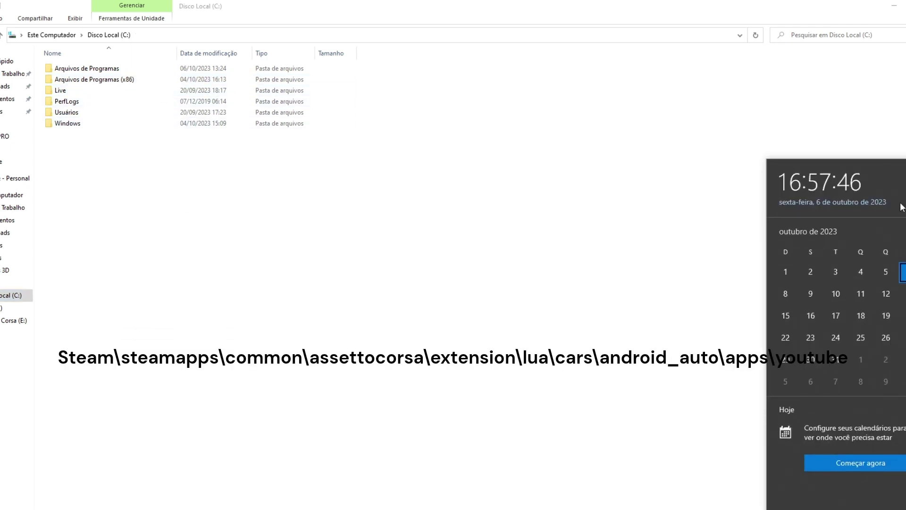
Go into Arquivos de Programas (x86) on C: and enter the Steam folder
left_click(446, 204)
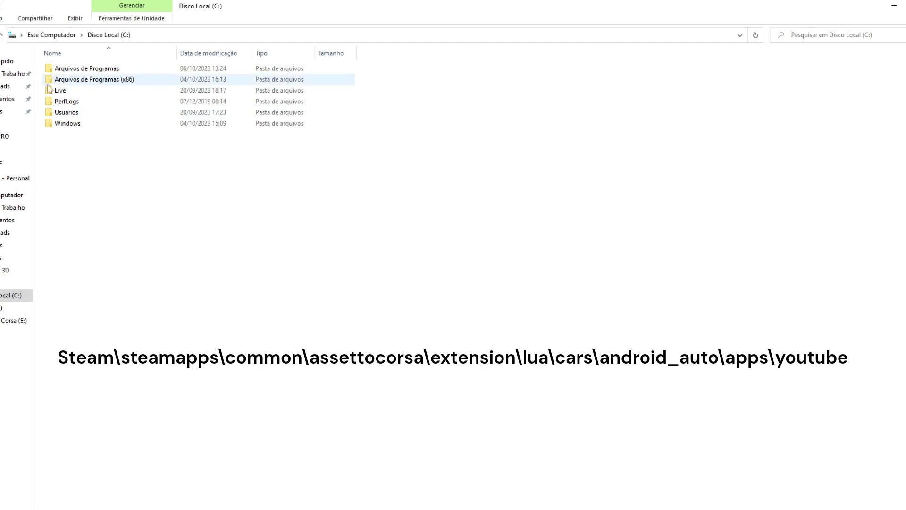
double_click(92, 80)
double_click(102, 235)
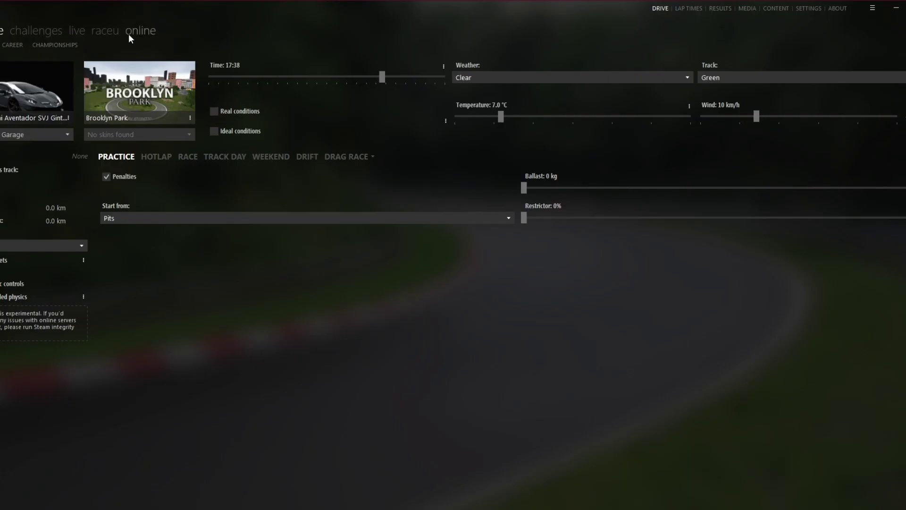
View Content Manager's Online section and Custom Shaders Patch settings, then return to File Explorer
left_click(129, 37)
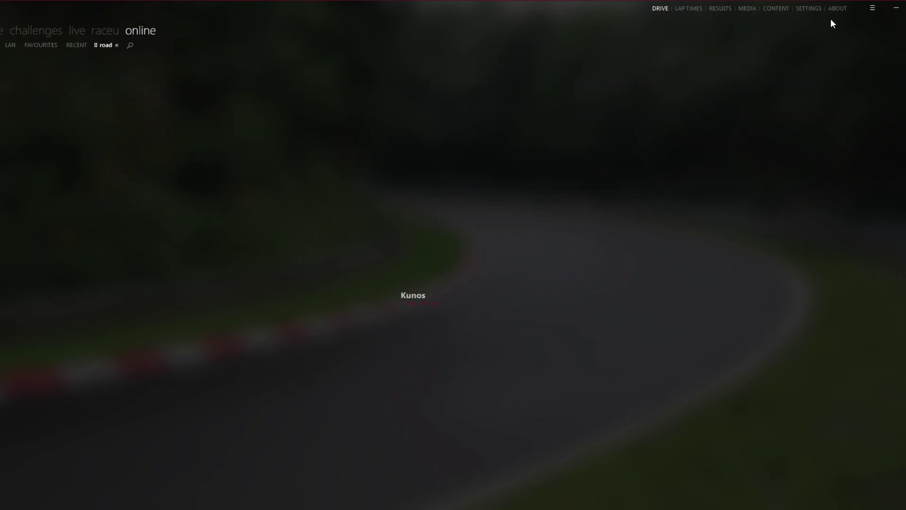
left_click(808, 9)
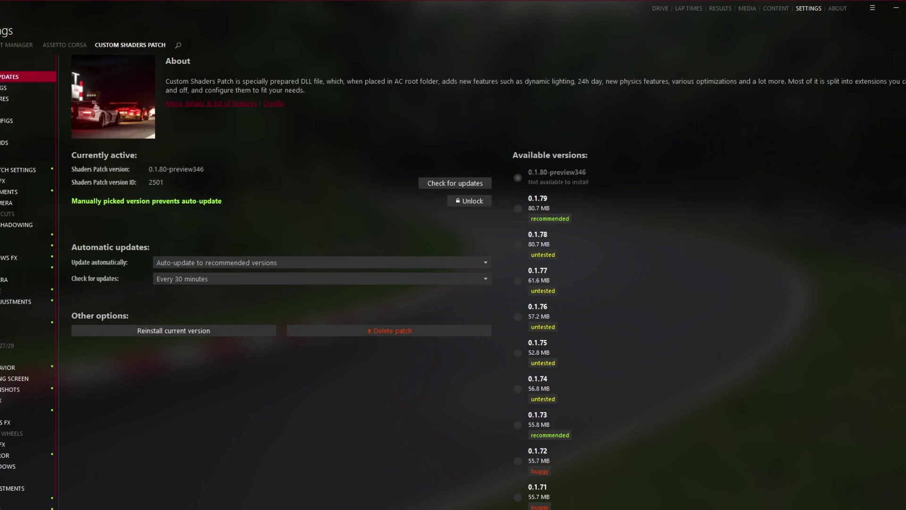
key("alt+Tab")
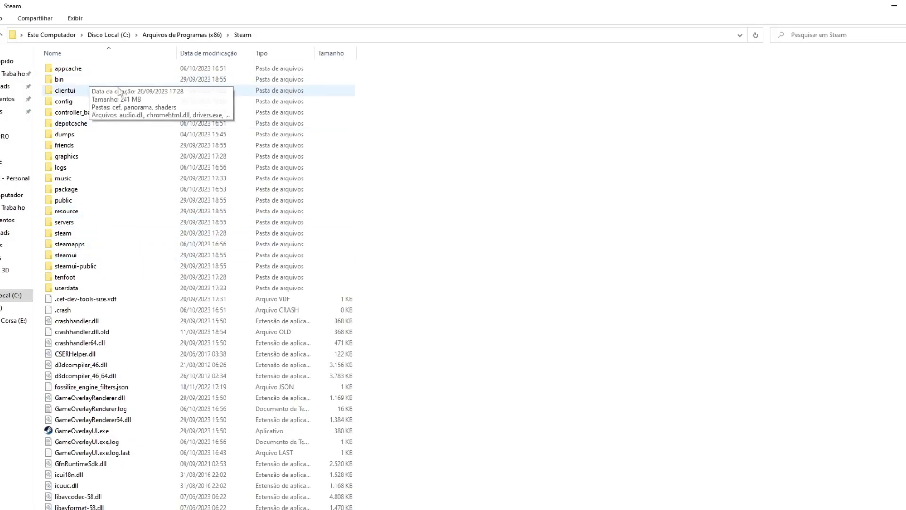
Navigate through steamapps, common and assettocorsa into the extension folder
double_click(102, 245)
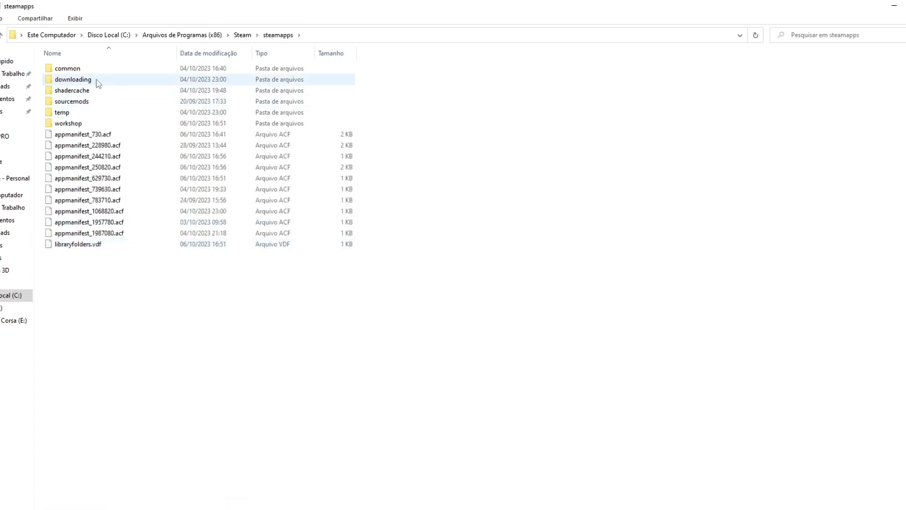
double_click(96, 68)
left_click(97, 71)
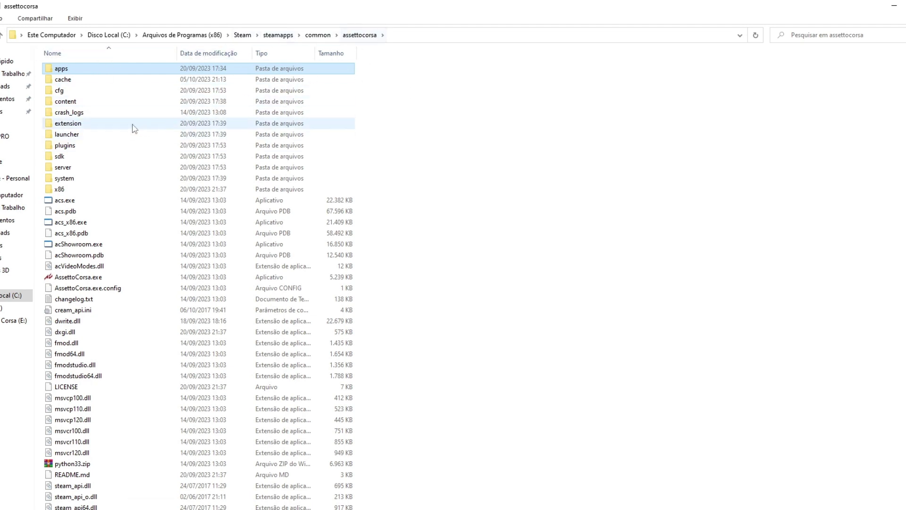
left_click(82, 125)
double_click(75, 126)
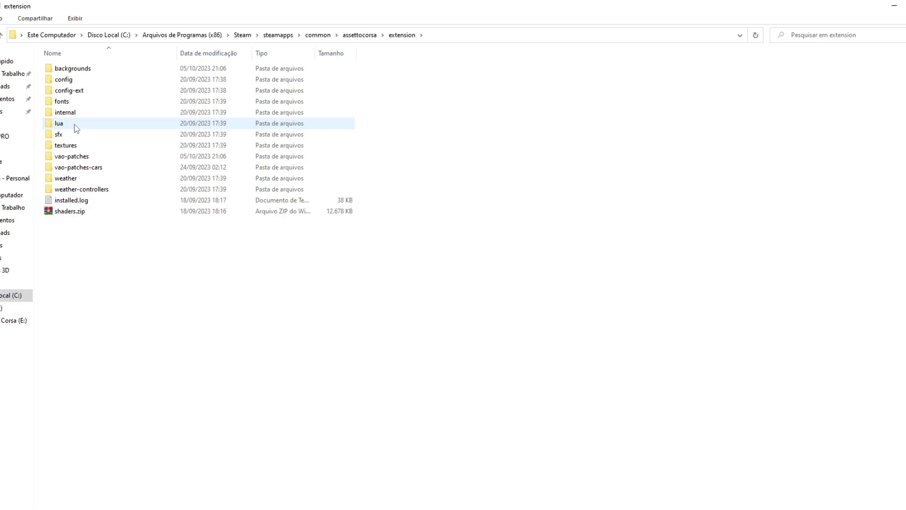
Continue through lua, cars and android_auto into the apps folder
double_click(75, 128)
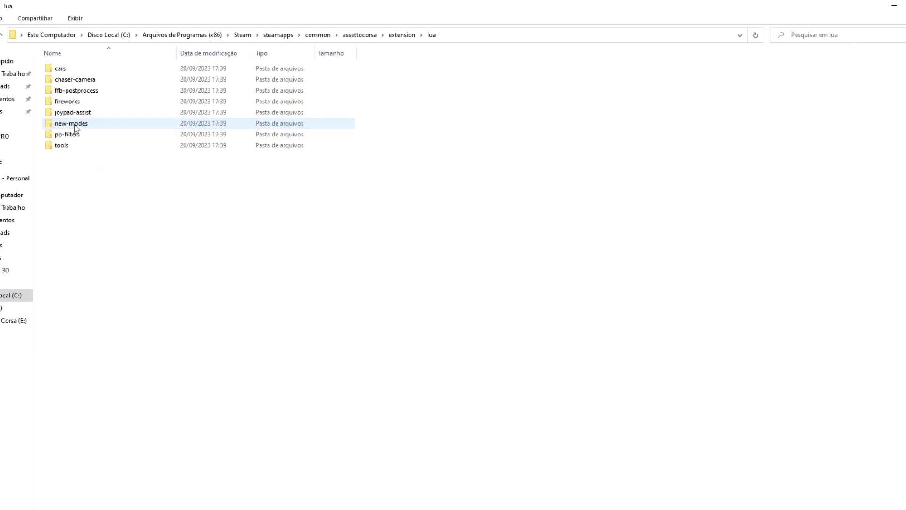
double_click(80, 70)
double_click(83, 70)
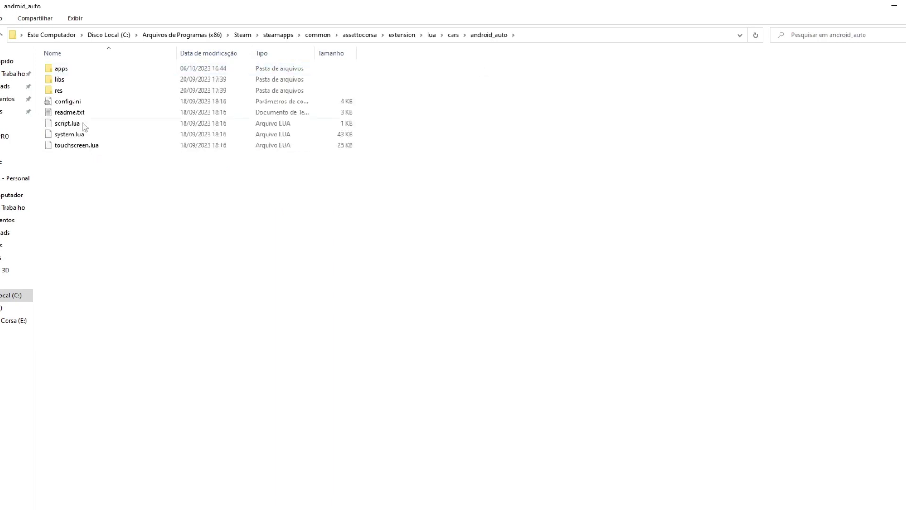
double_click(78, 72)
Extract the youtube folder from youtube.rar into apps, replacing the existing files
left_click(71, 178)
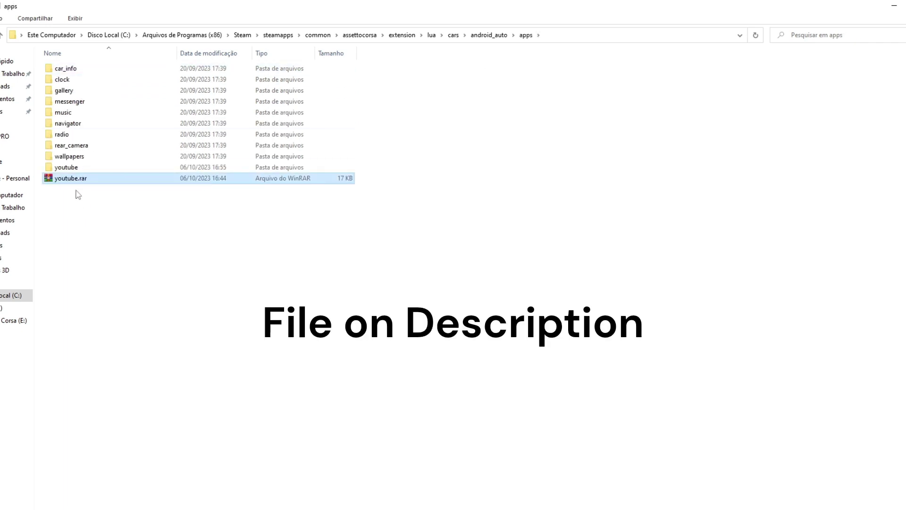
double_click(71, 178)
left_click(121, 164)
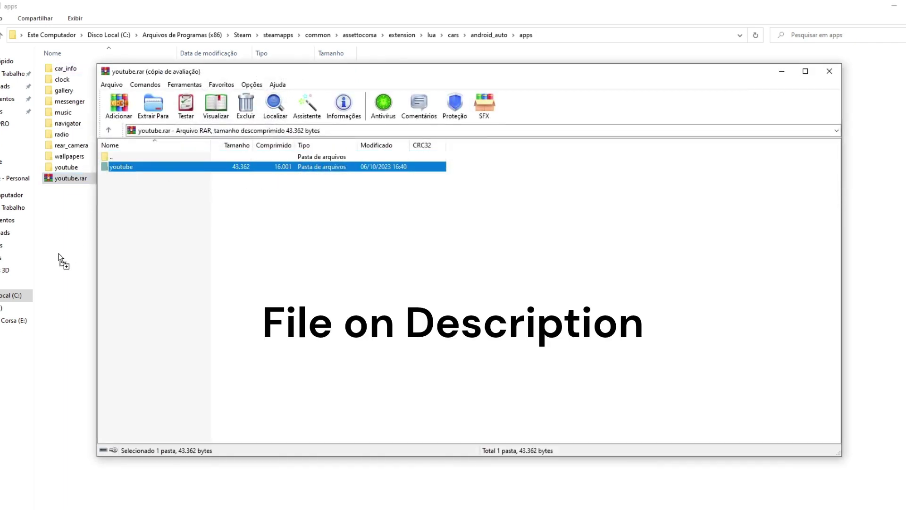
left_click_drag(120, 165, 60, 258)
left_click(425, 193)
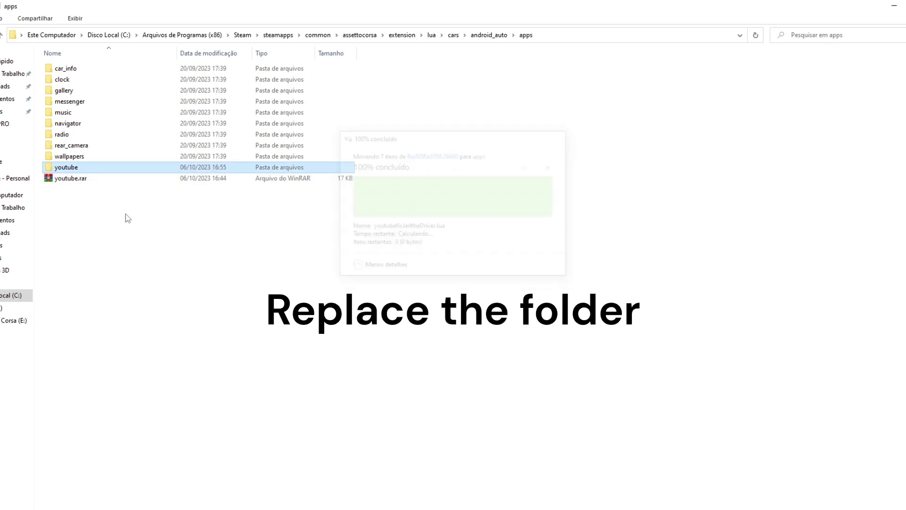
Check the updated youtube folder's contents and return to the apps folder
double_click(85, 167)
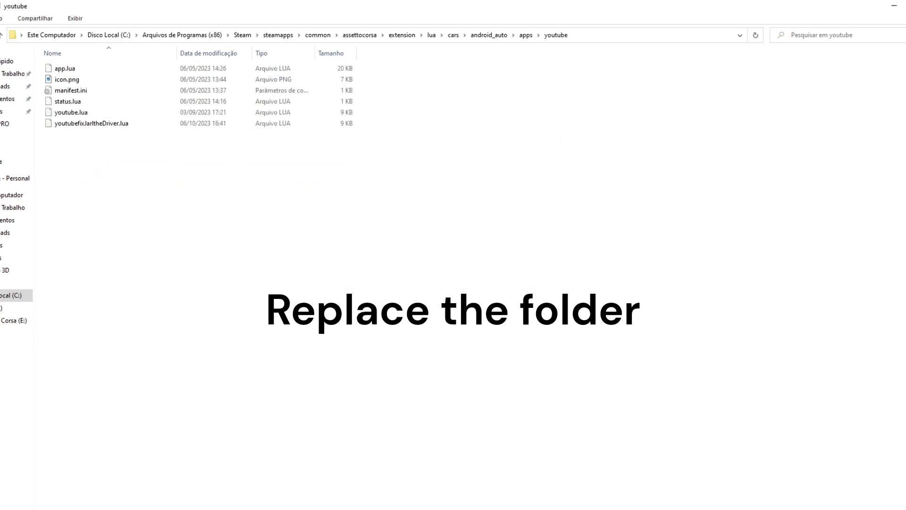
key("alt+Up")
key("alt+Up")
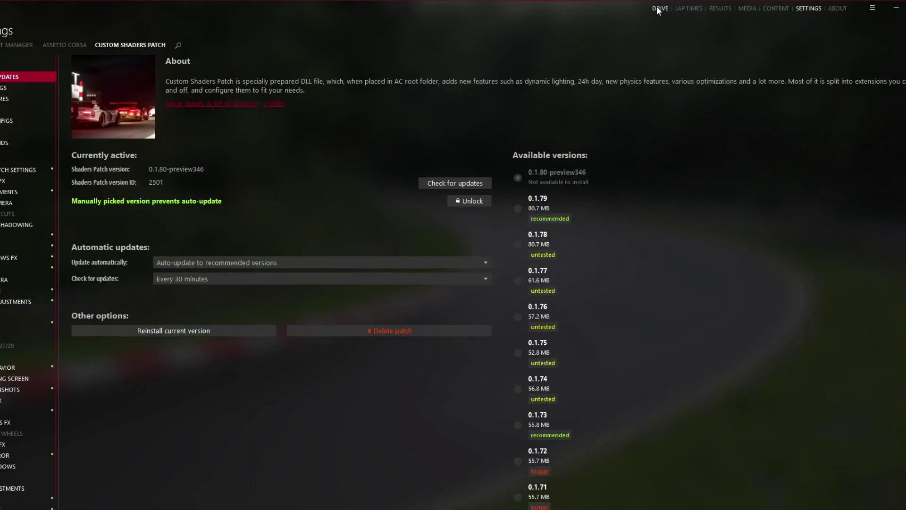
Return to the Drive section to display the online server list
left_click(659, 8)
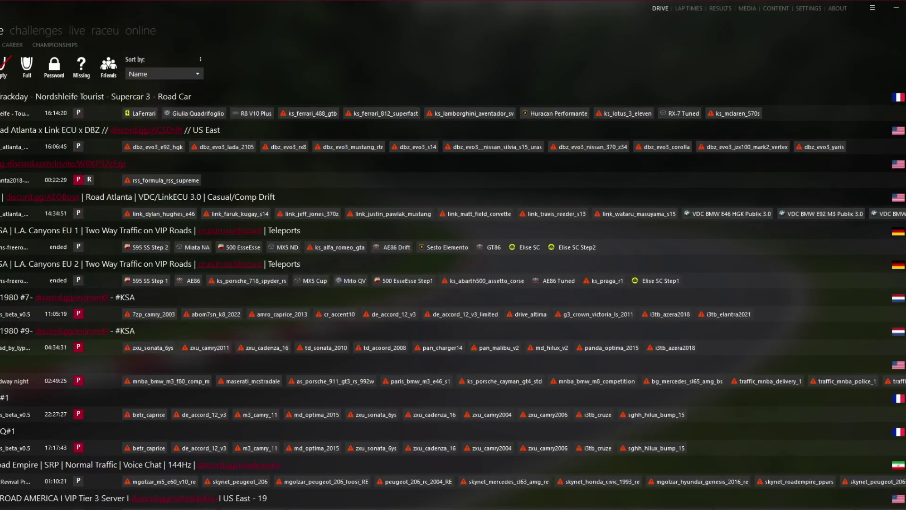